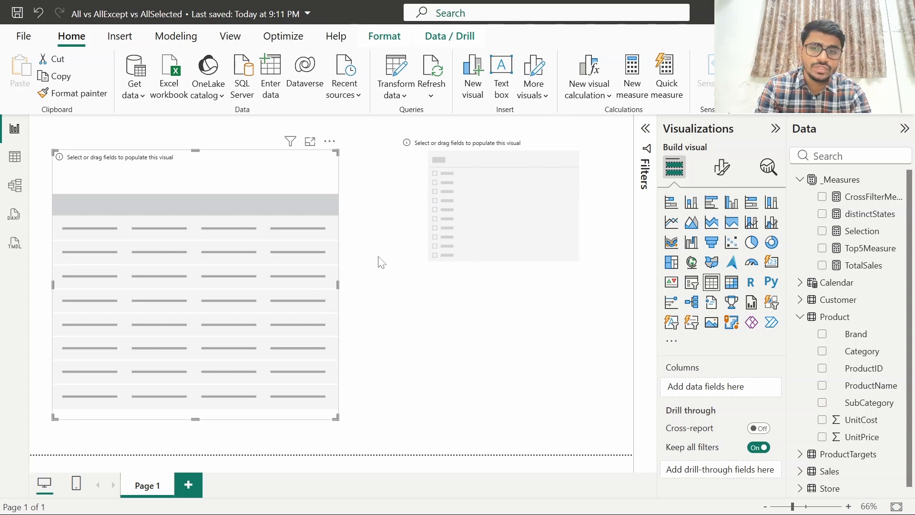
# Step: Fill the empty table visual with the Product table's Category field and the TotalSales measure
pyautogui.click(822, 352)
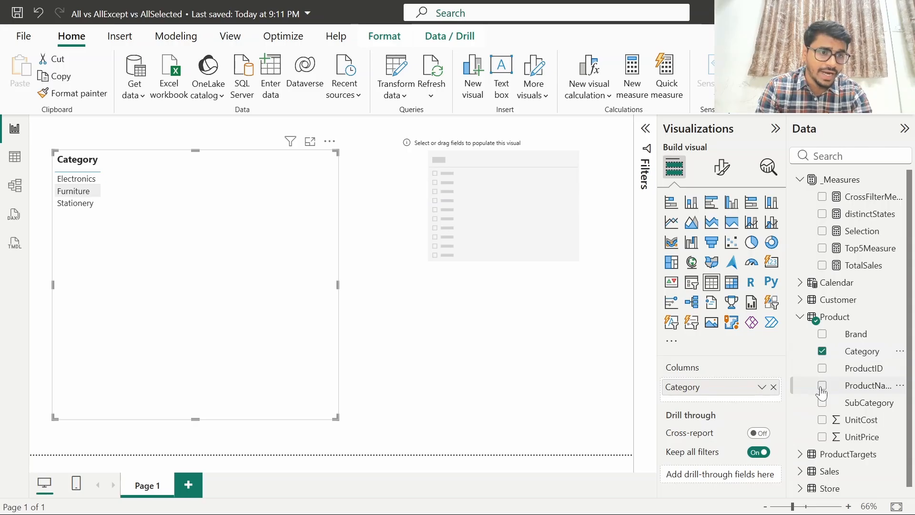
pyautogui.click(856, 265)
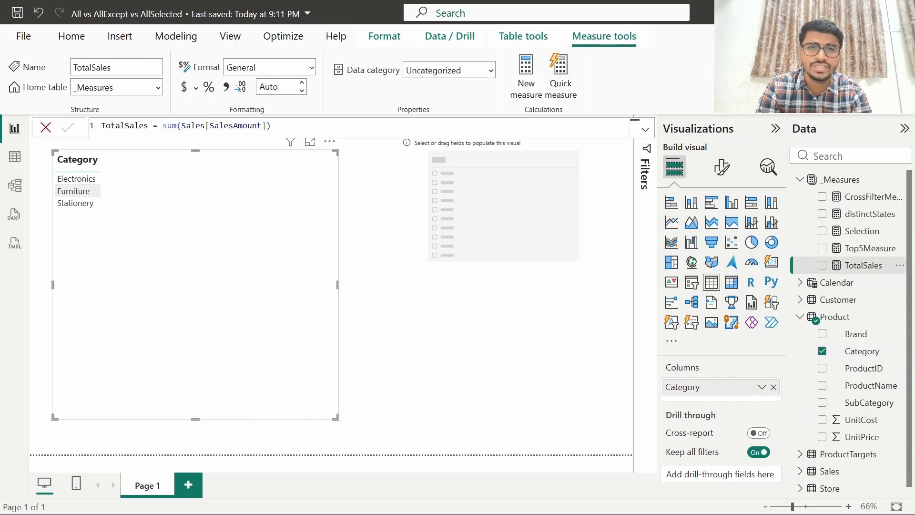
pyautogui.click(823, 265)
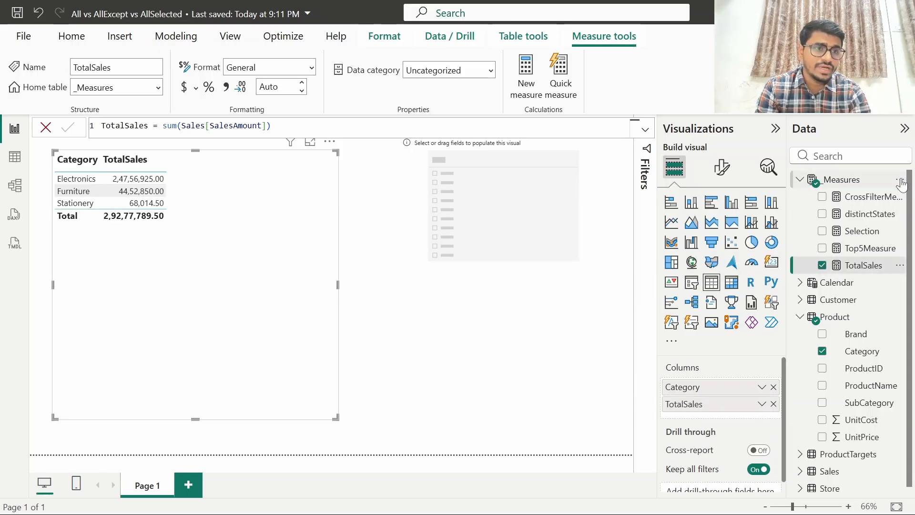
# Step: Create a measure named AllMeasure in the _Measures table, beginning its formula with CALCULATE over [TotalSales]
pyautogui.click(901, 180)
pyautogui.click(810, 203)
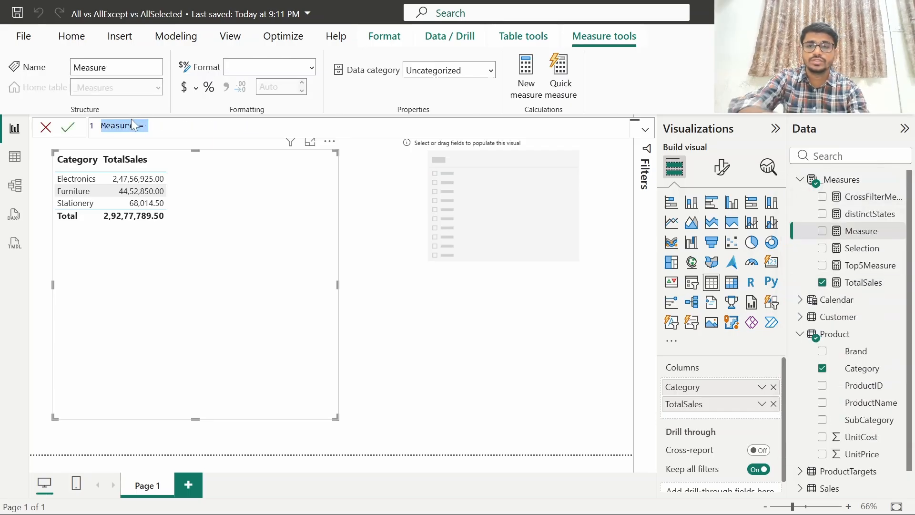
pyautogui.write('AllMeasure =')
pyautogui.hotkey('shift', 'Return')
pyautogui.press('BackSpace')
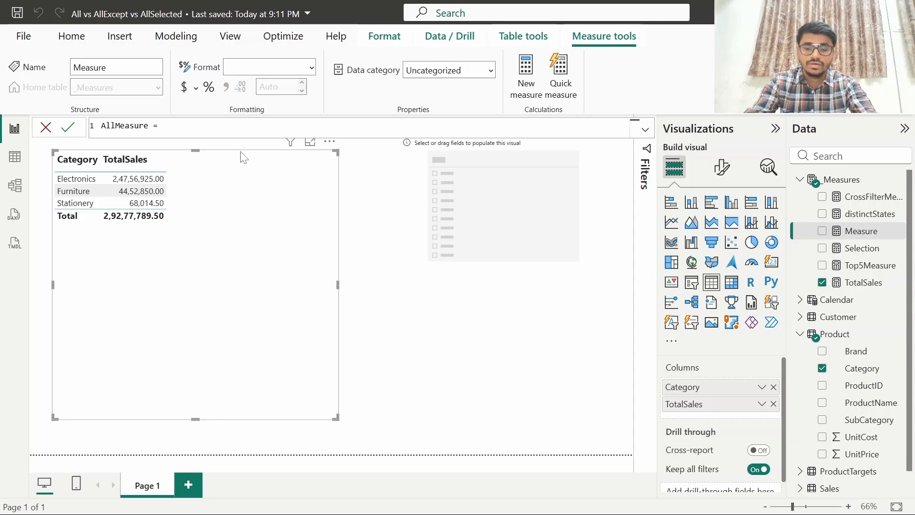
pyautogui.write('calcu')
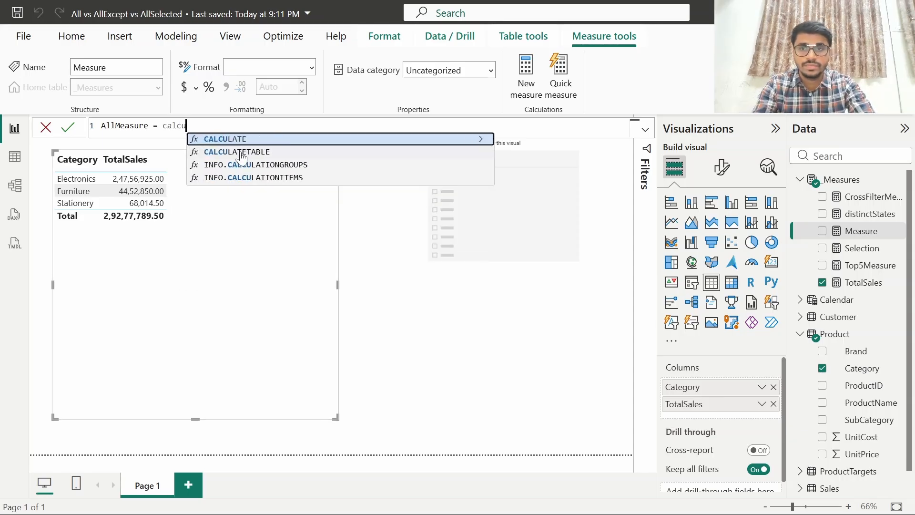
pyautogui.press('Tab')
pyautogui.write('[T')
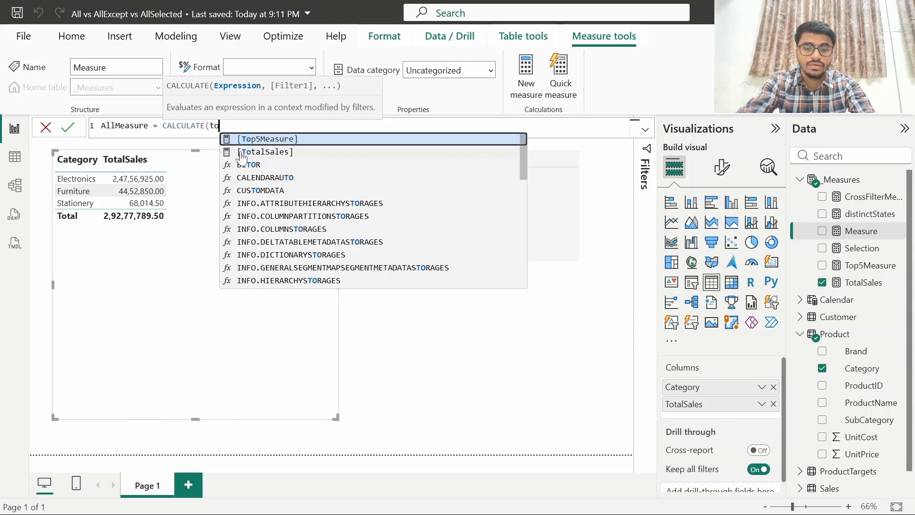
pyautogui.press('Tab')
pyautogui.write(',')
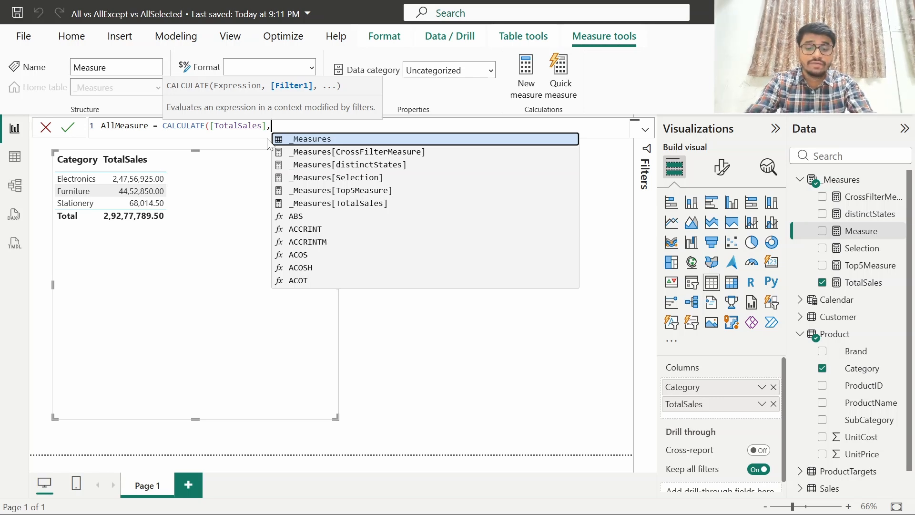
# Step: Complete AllMeasure's formula with the filter argument ALL('Product'[Category]) and commit the measure
pyautogui.write('ALL(')
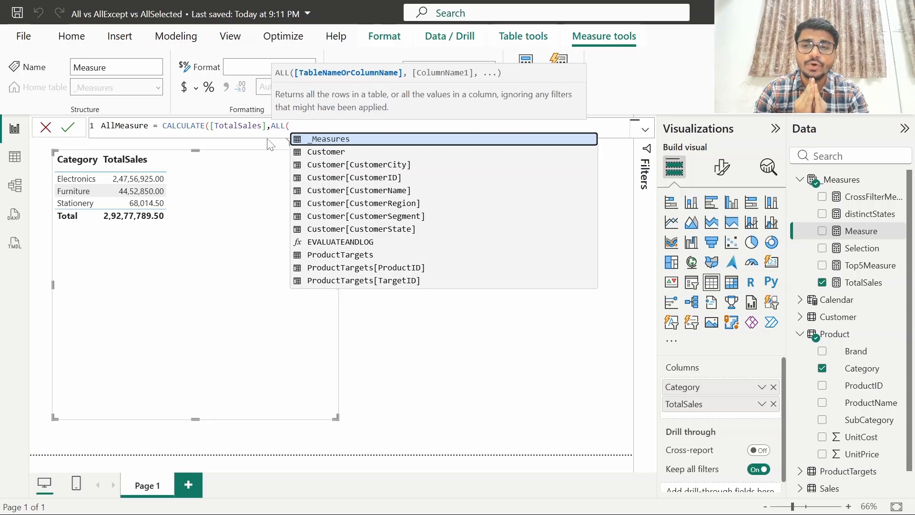
pyautogui.write('cate')
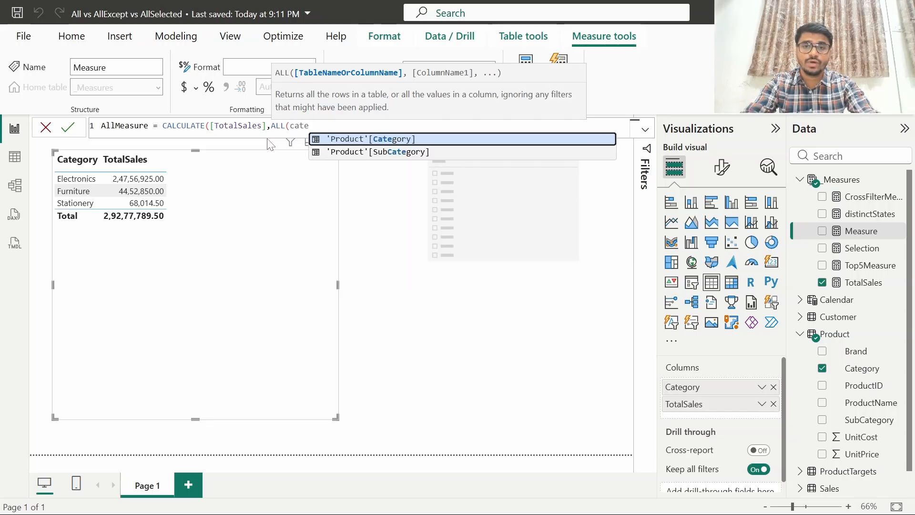
pyautogui.press('Tab')
pyautogui.write(')')
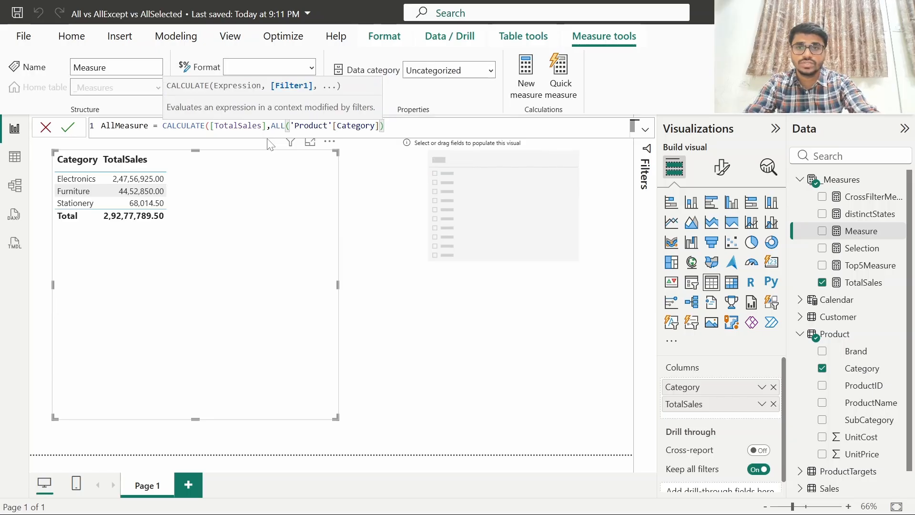
pyautogui.write(')')
pyautogui.press('Return')
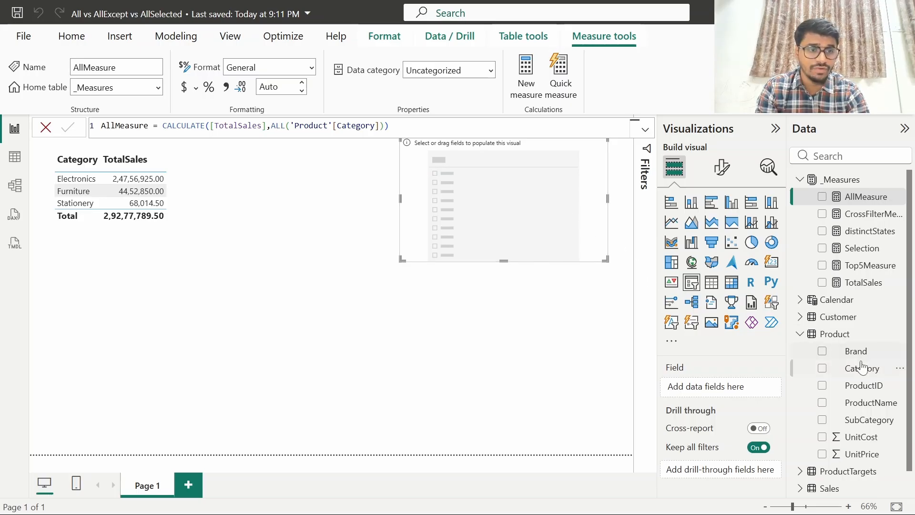
# Step: Populate the empty slicer with the Product table's Category field and add AllMeasure to the table visual
pyautogui.click(822, 368)
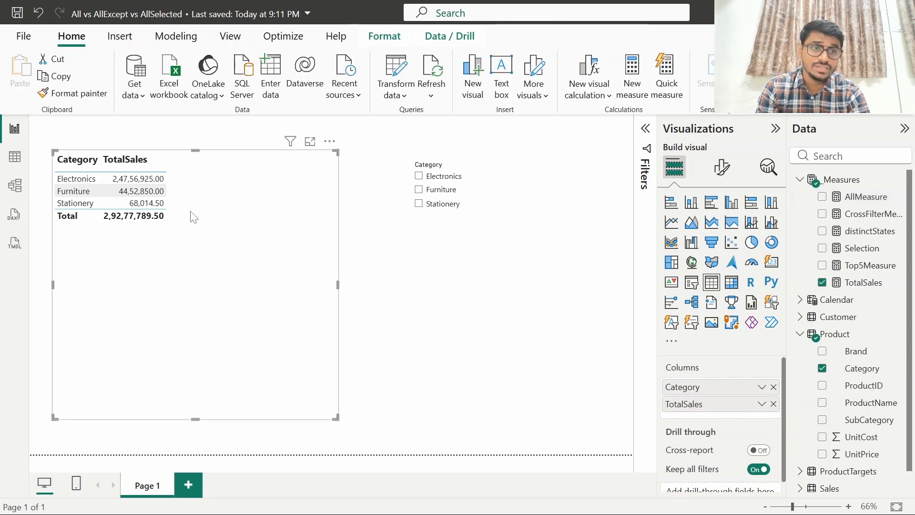
pyautogui.click(821, 198)
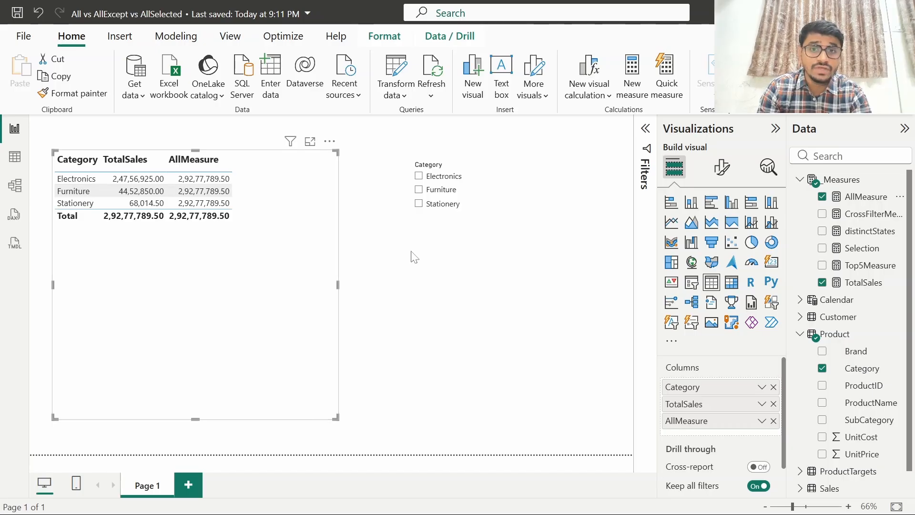
# Step: Filter the Category slicer by Electronics, Furniture and Stationery in turn to compare TotalSales with AllMeasure
pyautogui.click(445, 260)
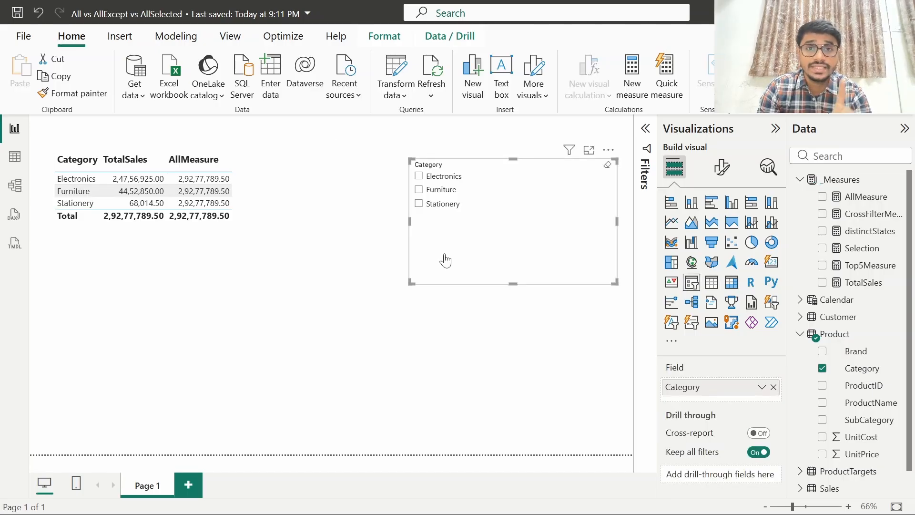
pyautogui.click(418, 180)
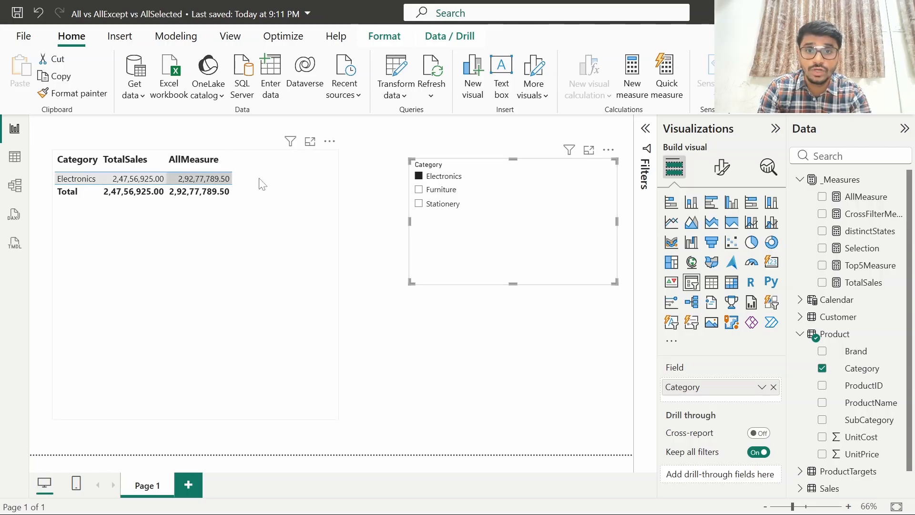
pyautogui.click(420, 190)
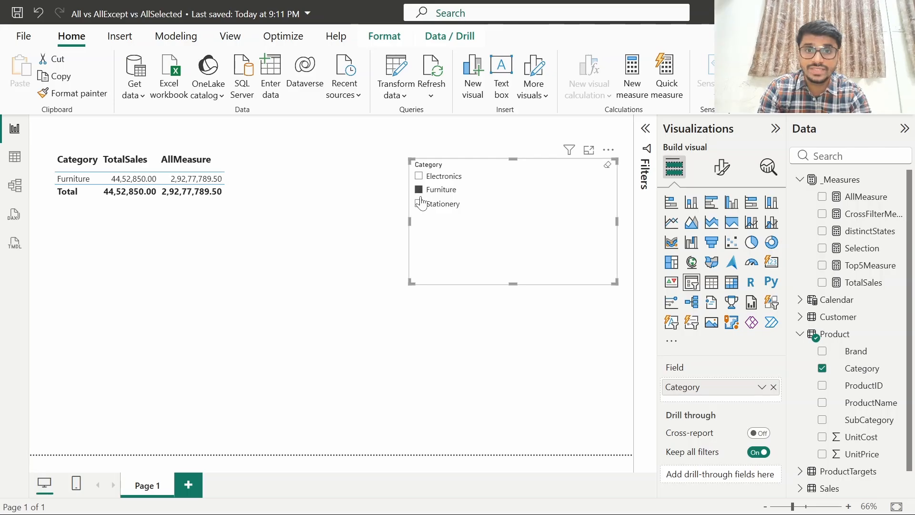
pyautogui.click(420, 204)
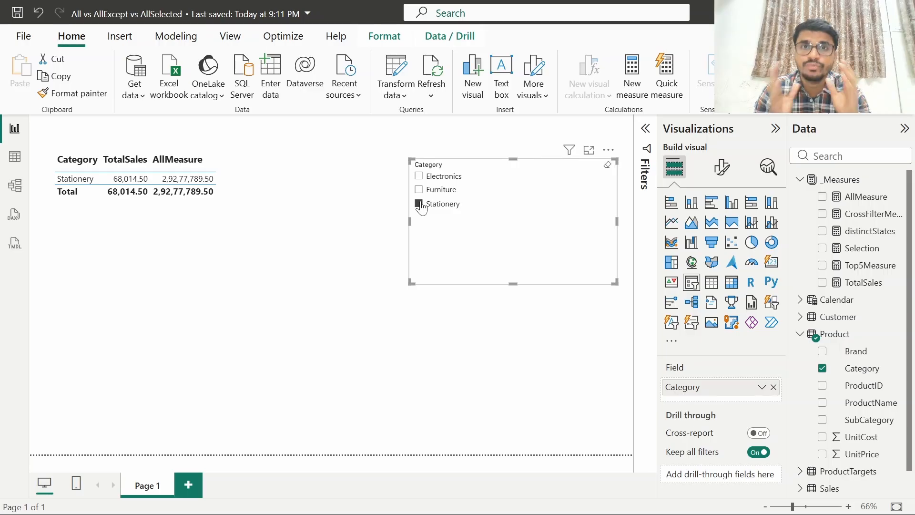
# Step: Review the 'Product'[Category] argument in AllMeasure's formula and check the table with the slicer set to Electronics
pyautogui.click(853, 197)
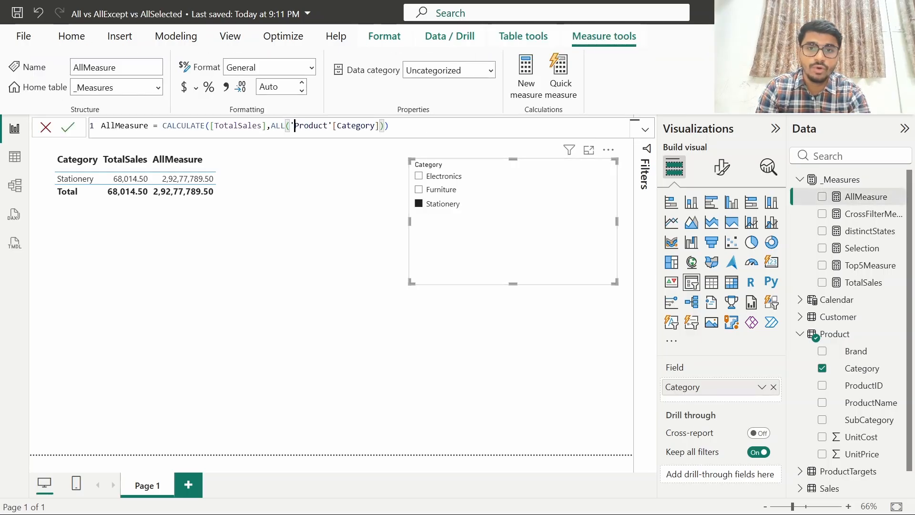
pyautogui.moveTo(295, 125); pyautogui.dragTo(375, 125)
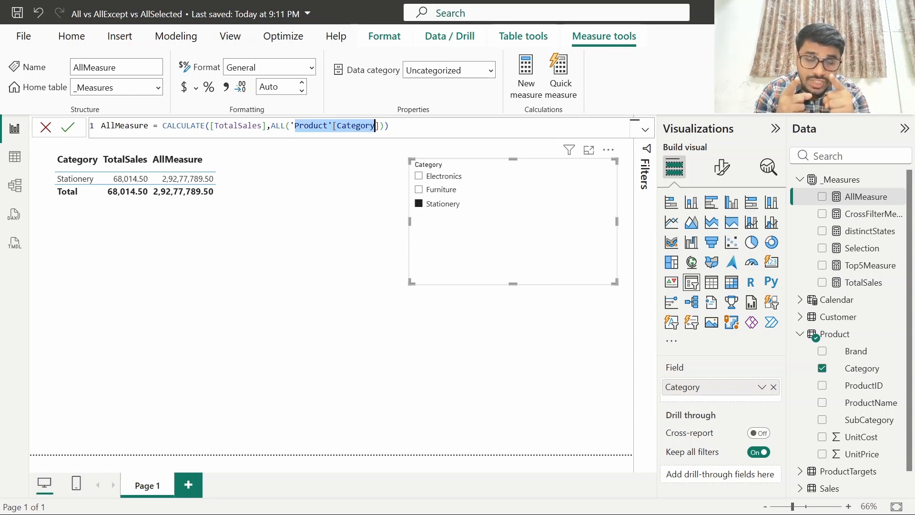
pyautogui.click(442, 177)
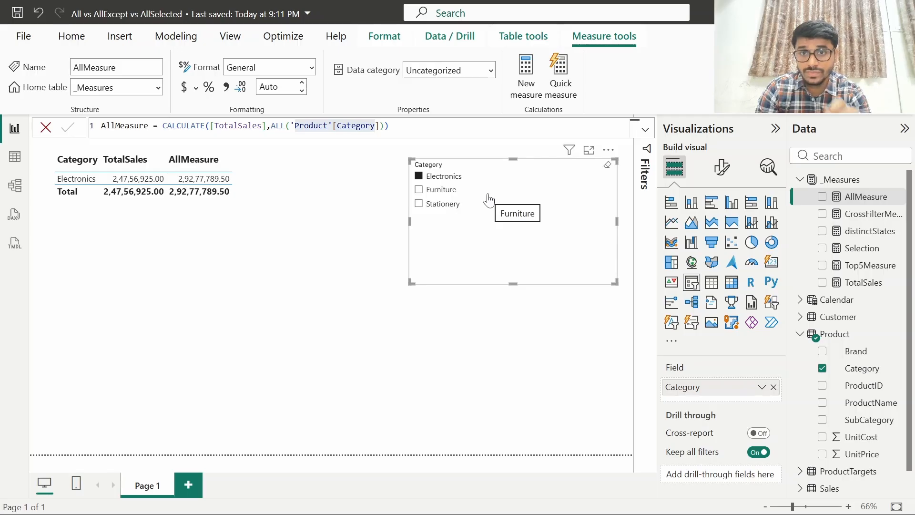
# Step: Create a measure named AllExceptMeasure in the _Measures table, beginning its formula with CALCULATE over [TotalSales]
pyautogui.click(205, 246)
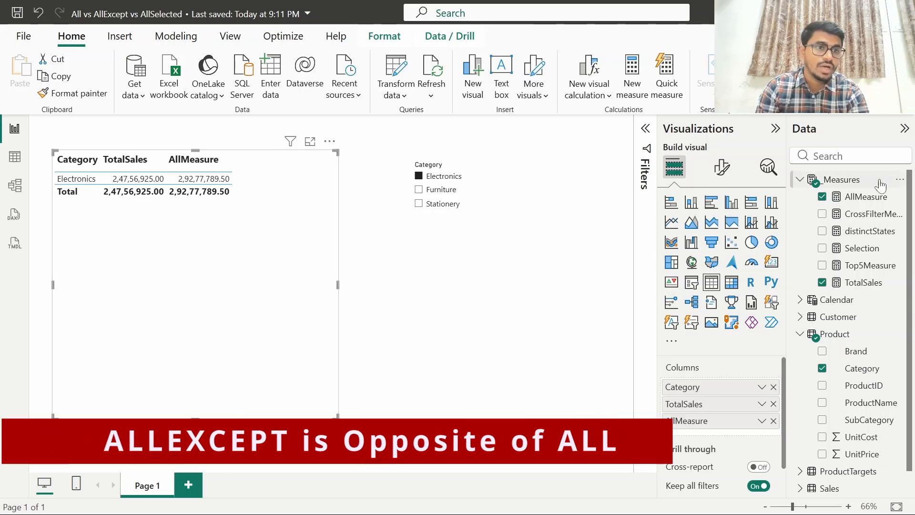
pyautogui.click(897, 181)
pyautogui.click(823, 209)
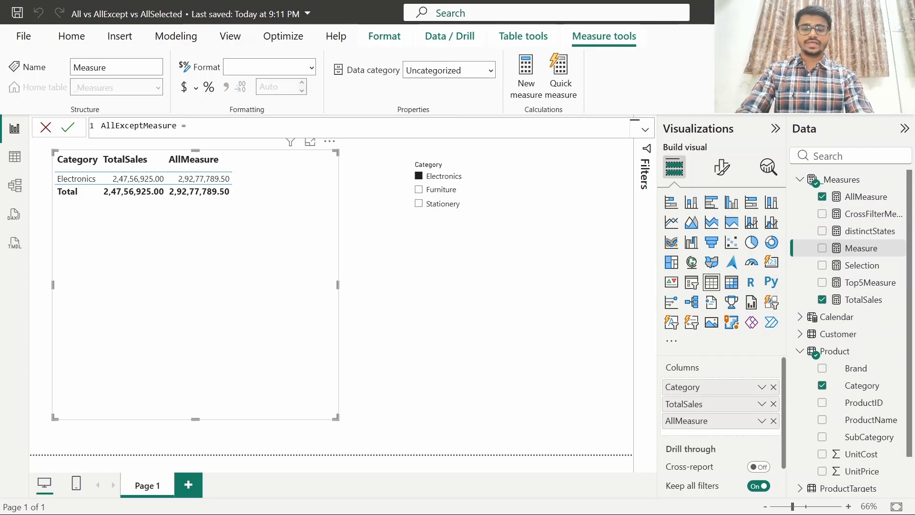
pyautogui.write('calcu')
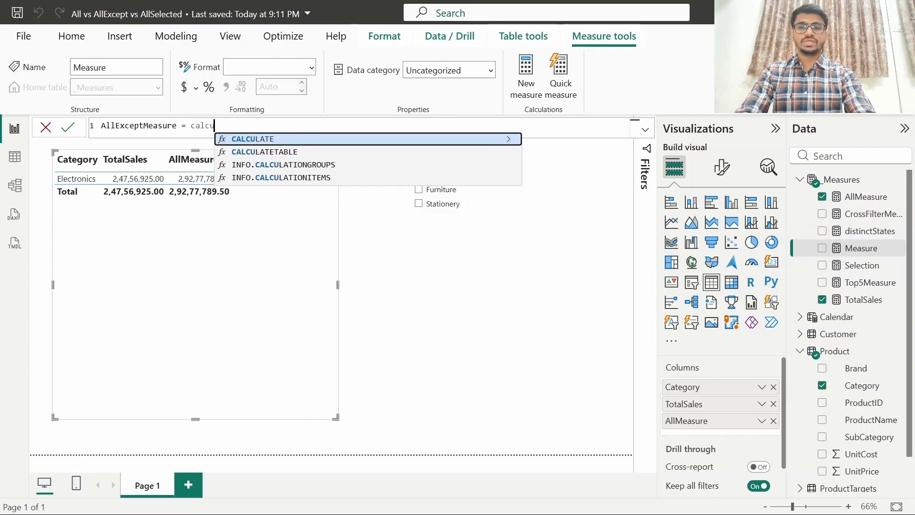
pyautogui.press('Tab')
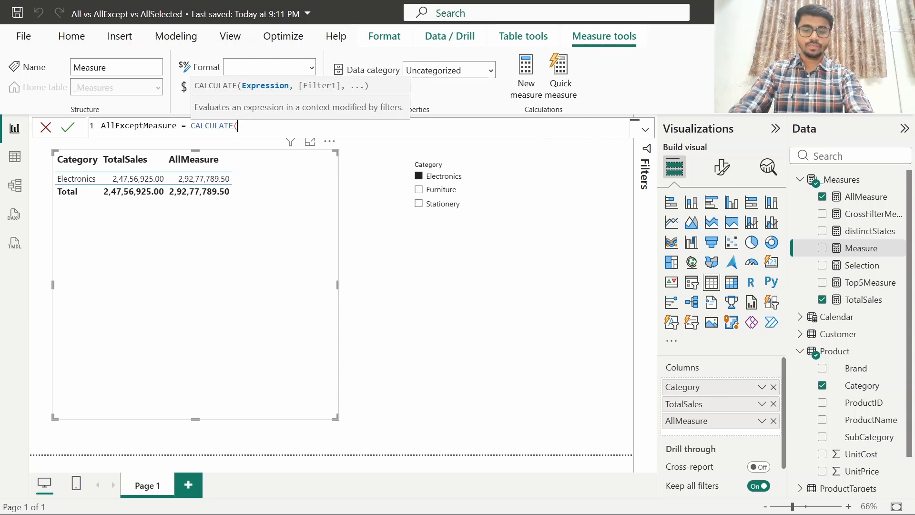
pyautogui.write('tota')
pyautogui.press('Tab')
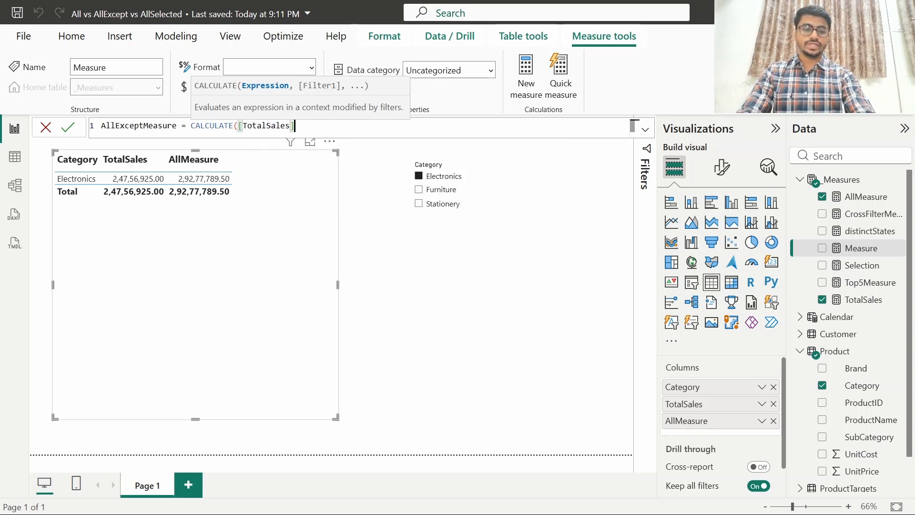
pyautogui.write(',')
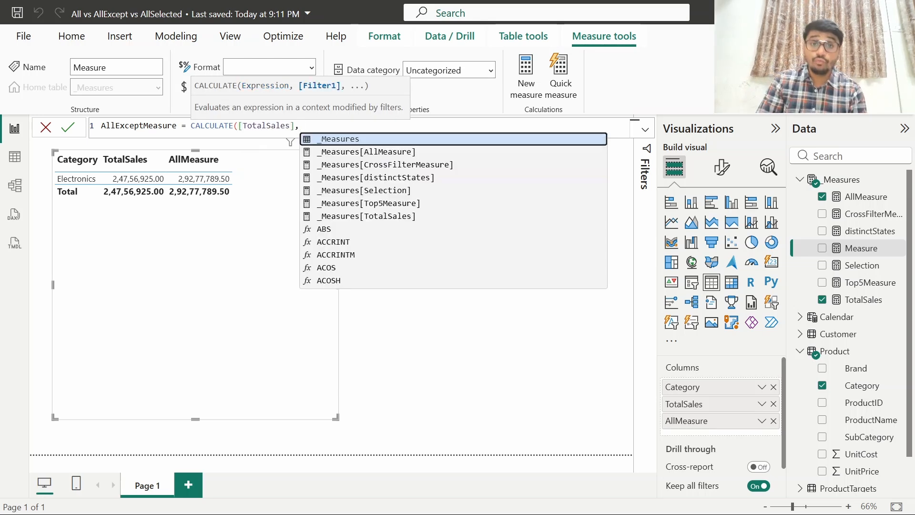
# Step: Complete AllExceptMeasure's formula with ALLEXCEPT('Product','Product'[Category]) as the filter argument and commit the measure
pyautogui.write('allex')
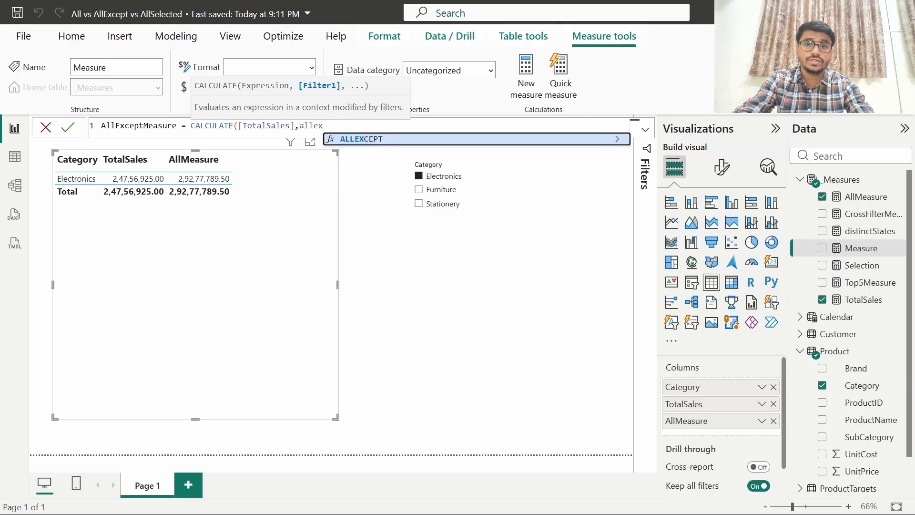
pyautogui.press('Tab')
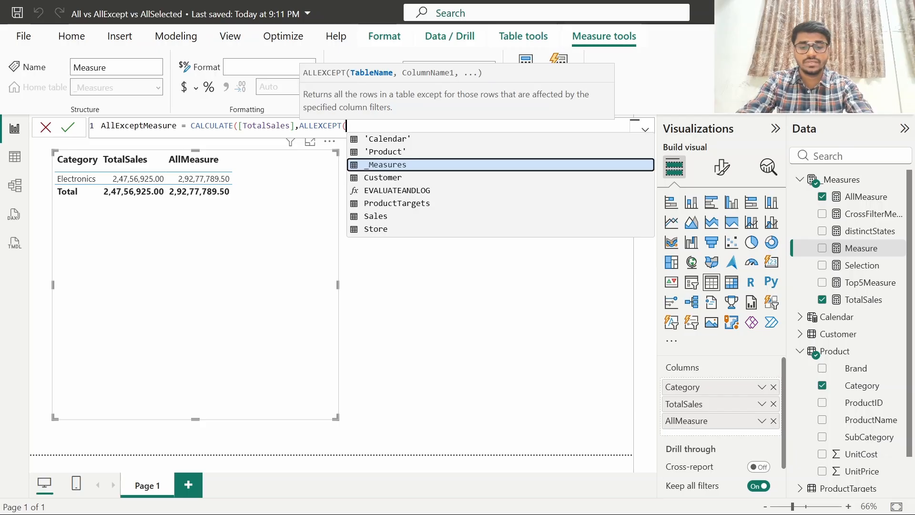
pyautogui.write('prod')
pyautogui.press('Tab')
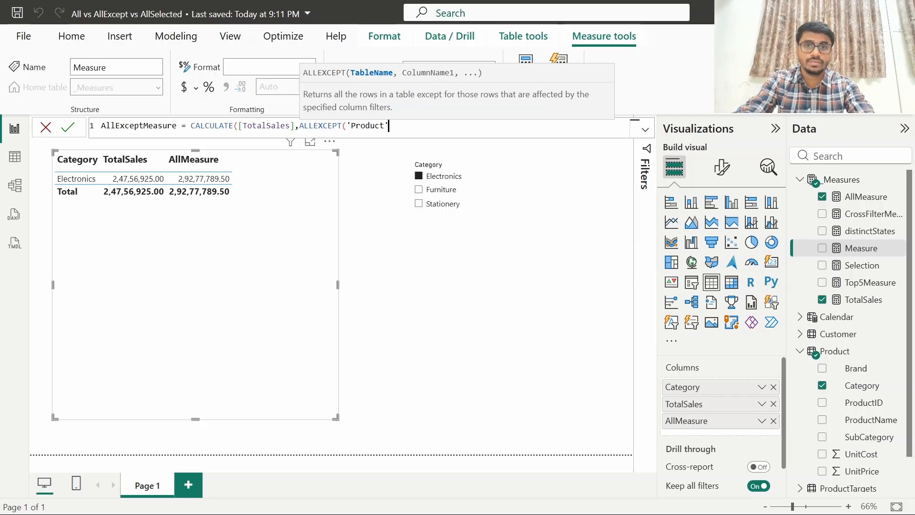
pyautogui.write(',')
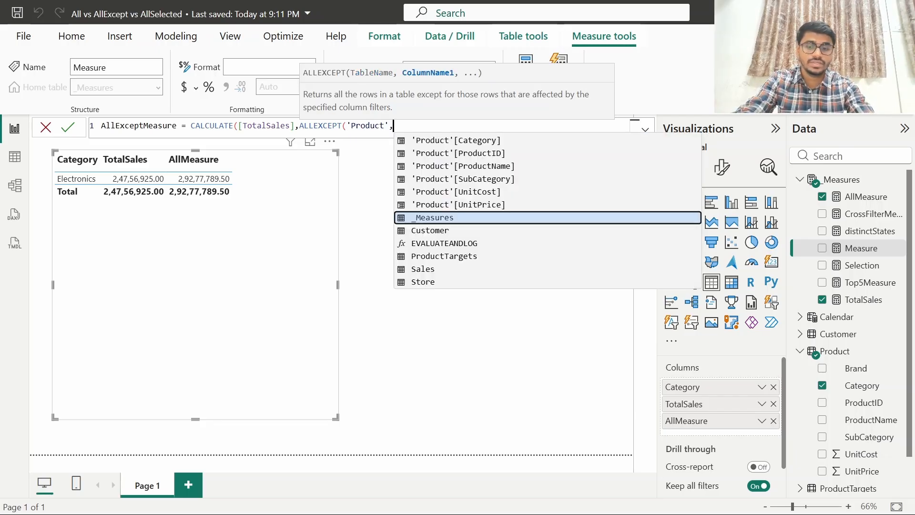
pyautogui.write('cat')
pyautogui.press('Tab')
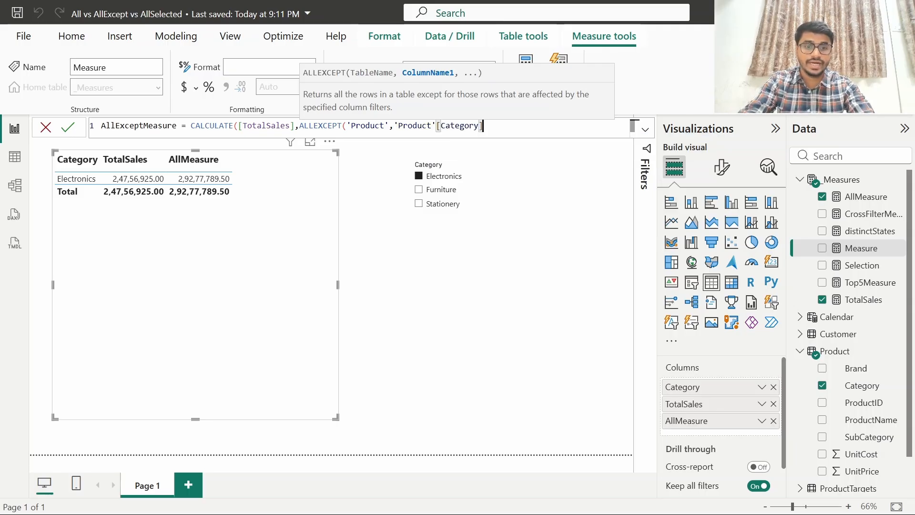
pyautogui.write('))')
pyautogui.press('Return')
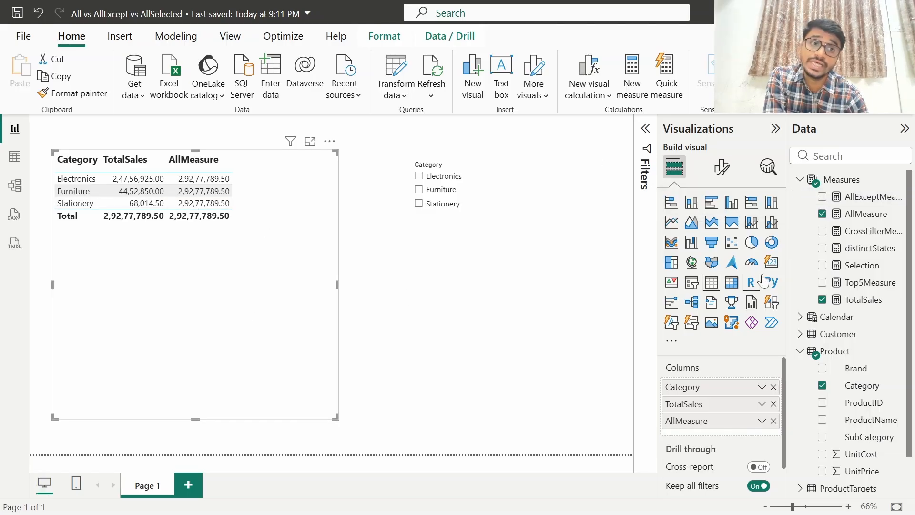
# Step: Add AllExceptMeasure to the table visual and filter the Category slicer to Electronics
pyautogui.click(823, 197)
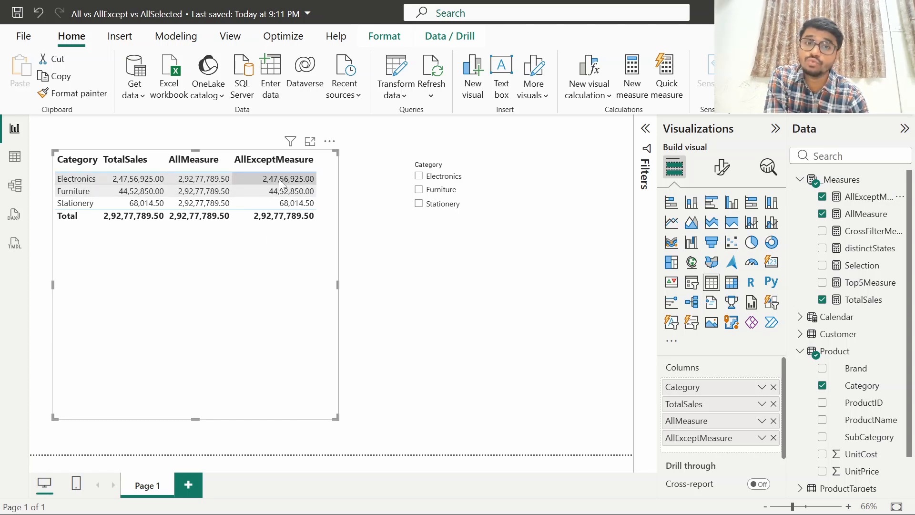
pyautogui.click(419, 176)
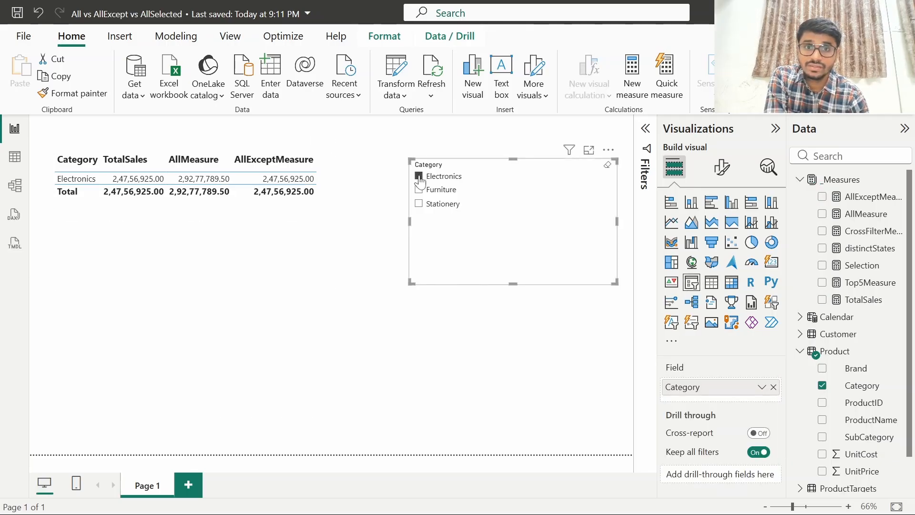
# Step: Filter the Category slicer to Furniture and Stationery in turn, and review the Category argument of ALLEXCEPT in AllExceptMeasure's formula
pyautogui.click(419, 190)
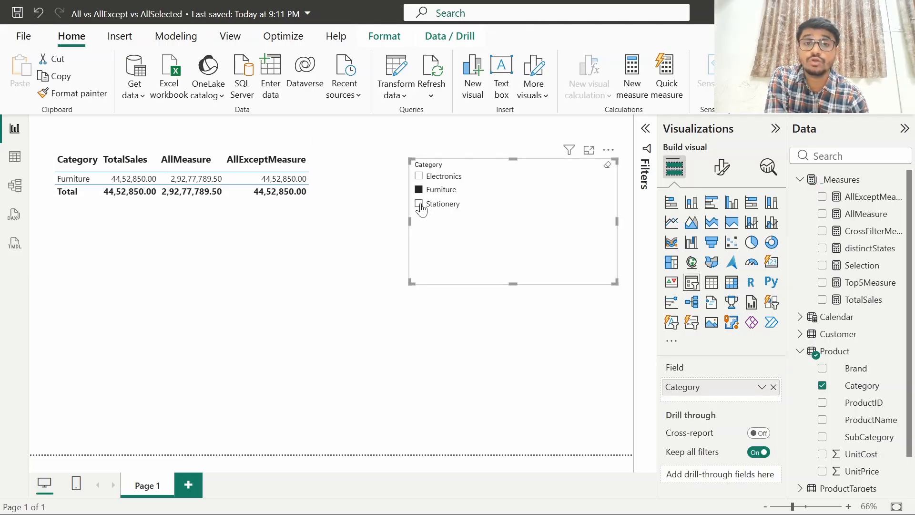
pyautogui.click(420, 205)
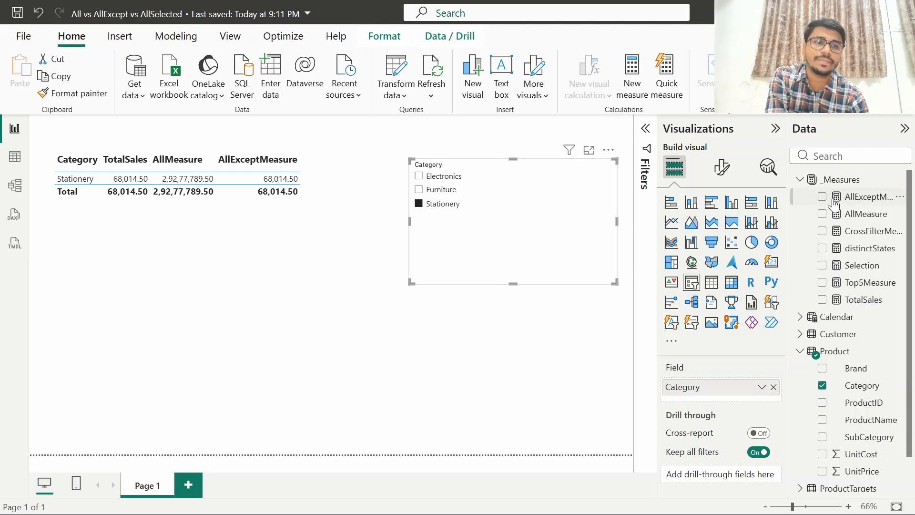
pyautogui.click(865, 197)
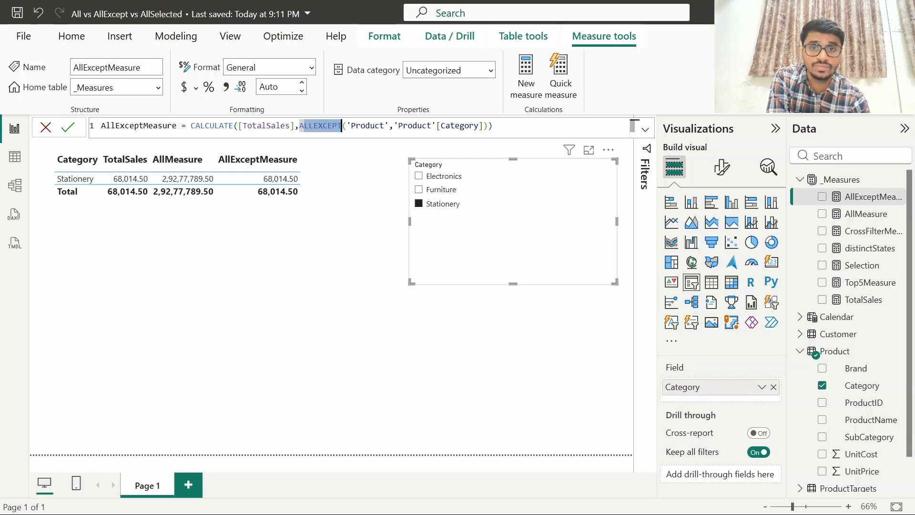
pyautogui.doubleClick(459, 126)
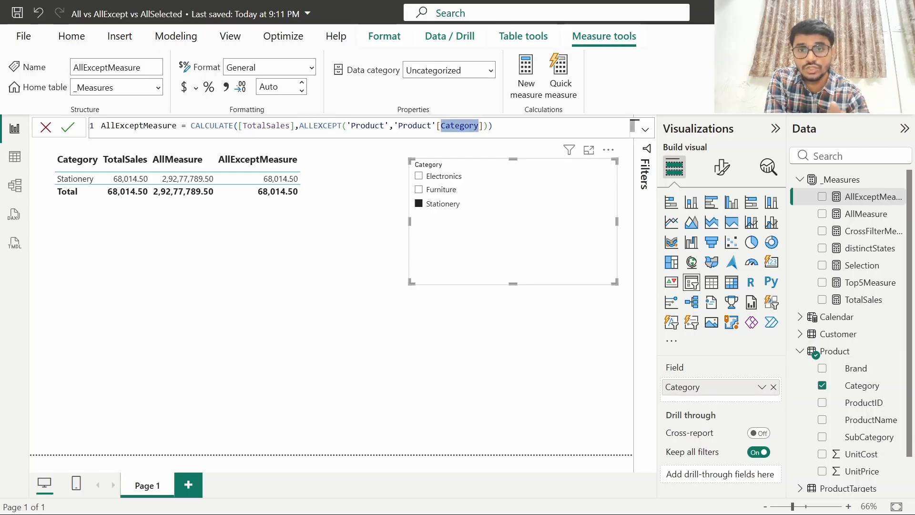
# Step: Check the table with the Category slicer set to Furniture and Electronics in turn, and clear the slicer selection
pyautogui.click(419, 190)
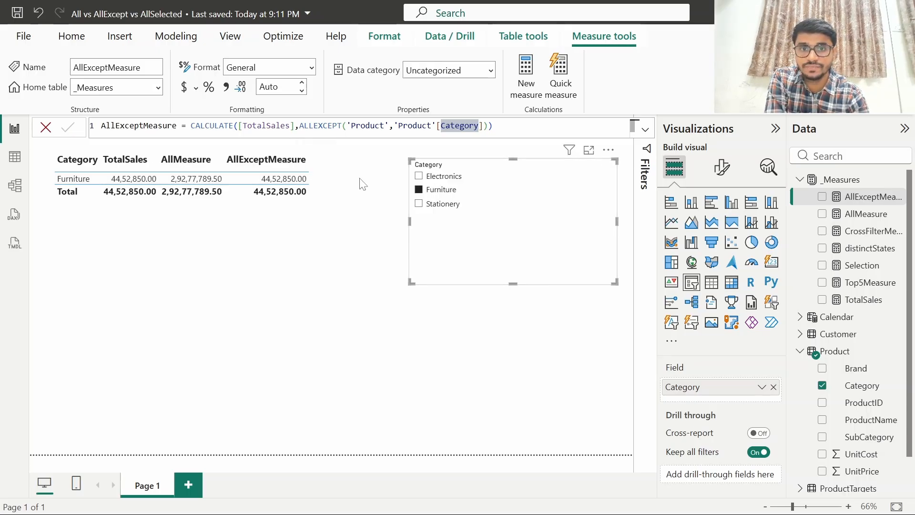
pyautogui.click(420, 176)
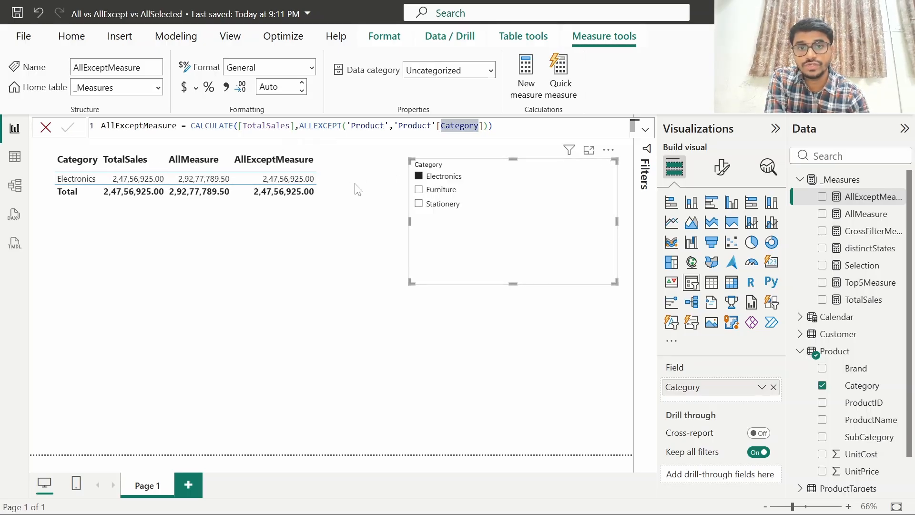
pyautogui.click(419, 176)
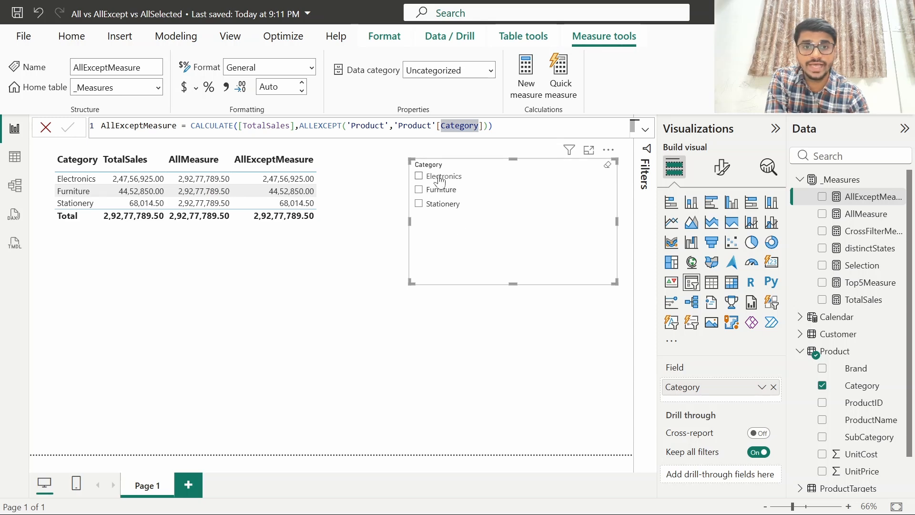
# Step: Replace the Category field with Brand in both the table visual and the slicer
pyautogui.click(275, 313)
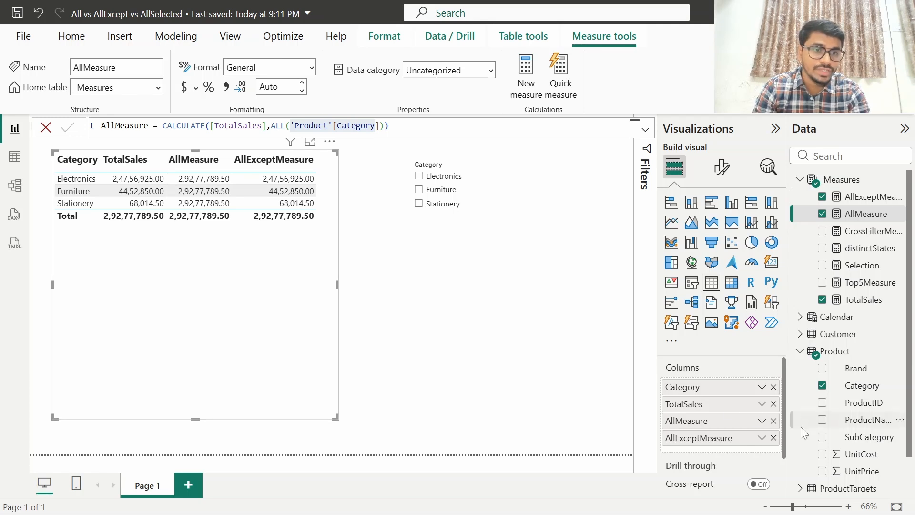
pyautogui.moveTo(768, 388); pyautogui.dragTo(587, 388)
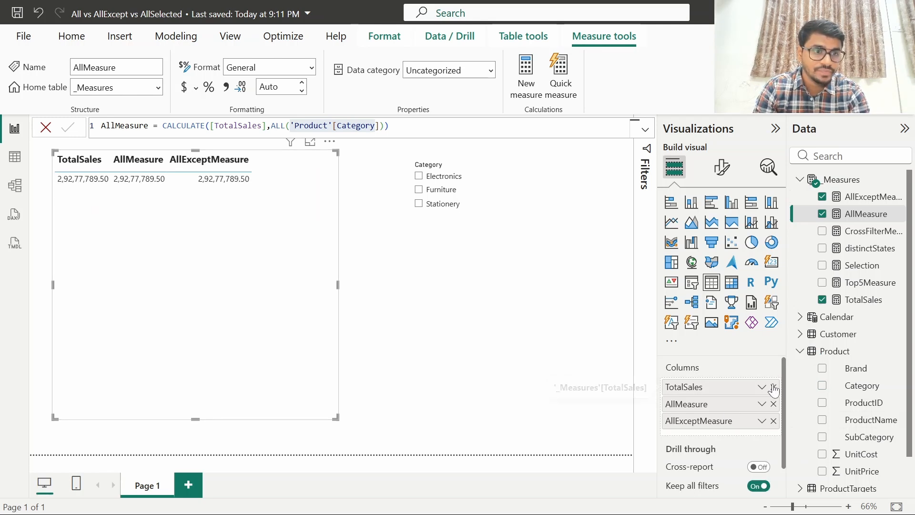
pyautogui.click(823, 368)
pyautogui.moveTo(717, 437); pyautogui.dragTo(579, 434)
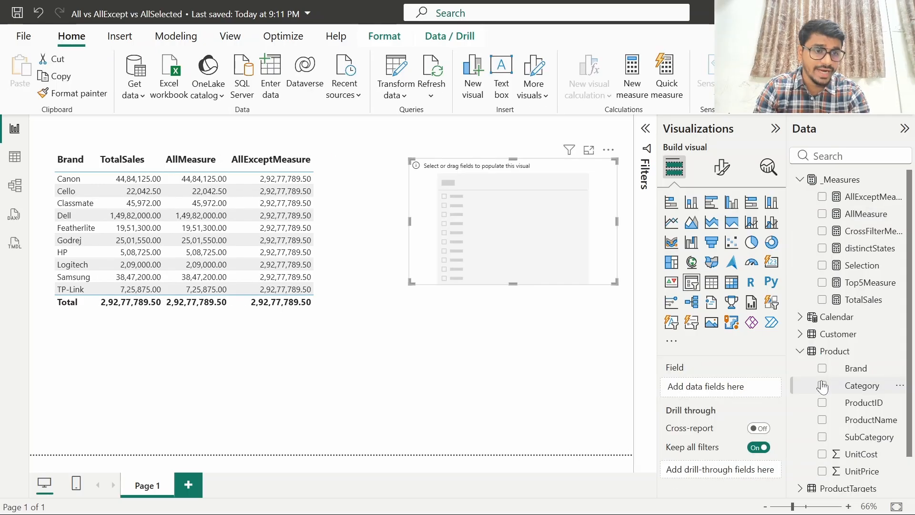
pyautogui.click(823, 371)
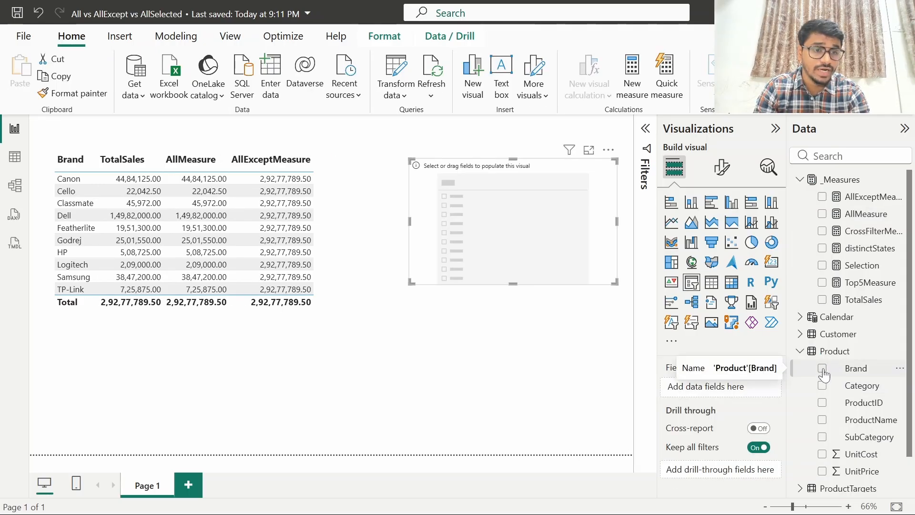
pyautogui.click(475, 370)
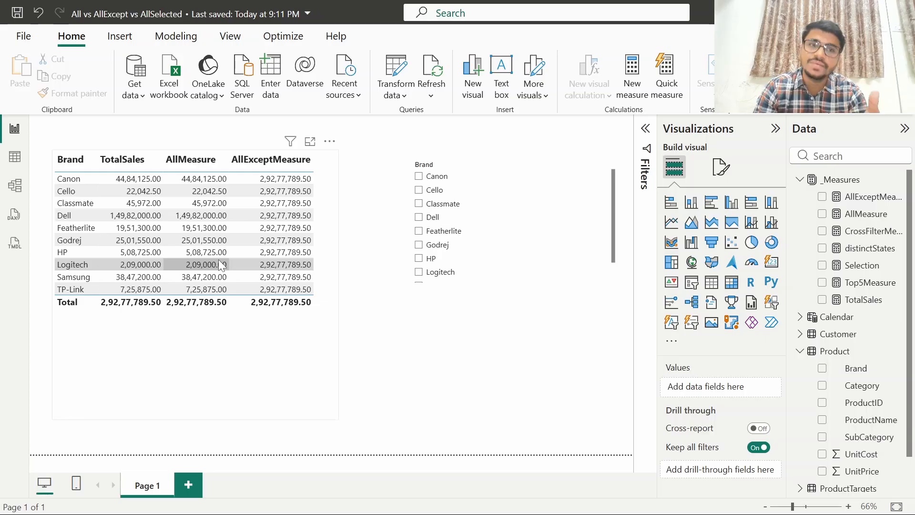
# Step: Open AllMeasure's formula and examine its 'Product'[Category] argument against the table broken down by Brand
pyautogui.click(850, 217)
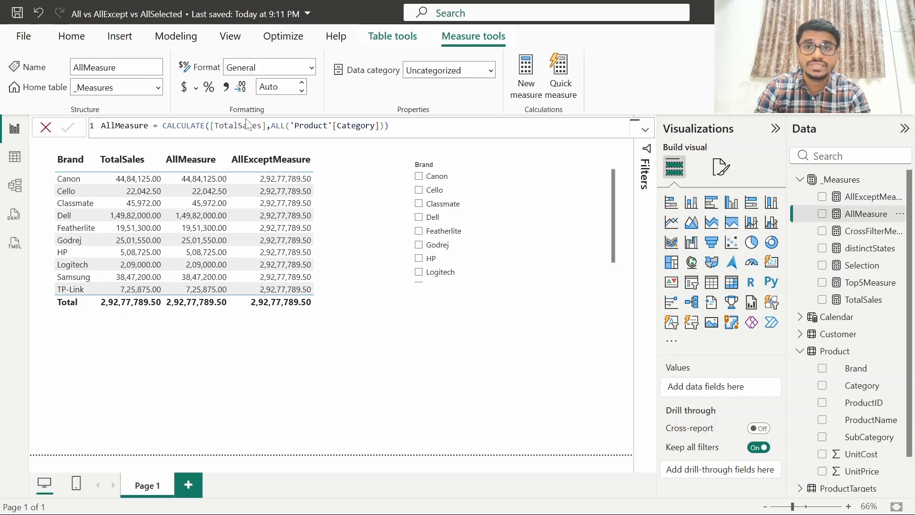
pyautogui.moveTo(291, 125); pyautogui.dragTo(379, 126)
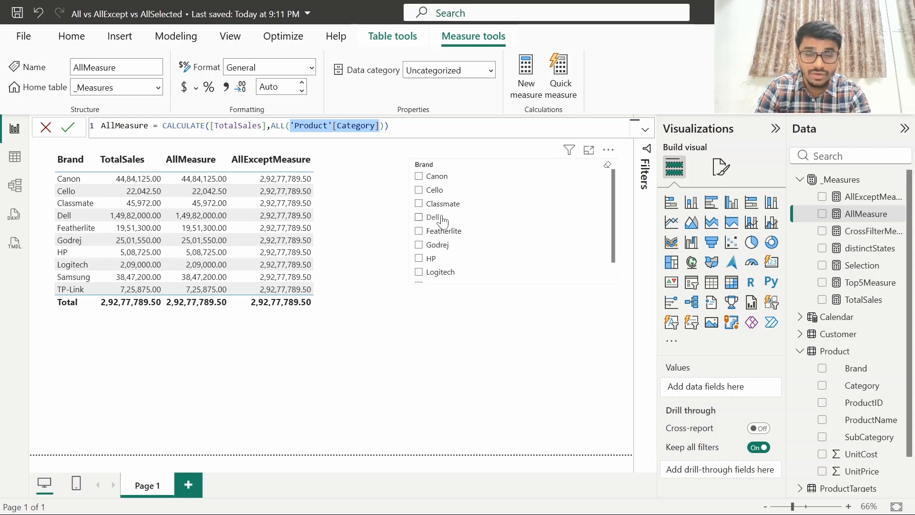
# Step: Restore the Category field in place of Brand in both the table visual and the slicer
pyautogui.click(279, 224)
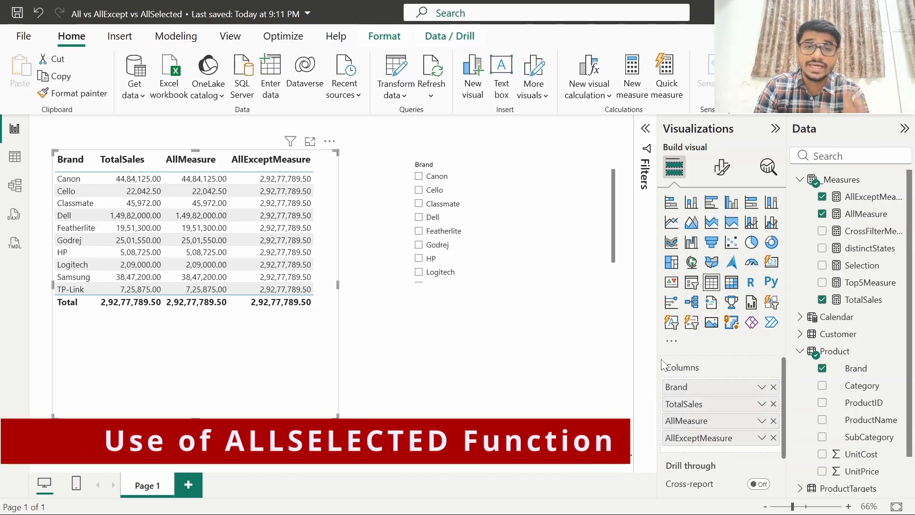
pyautogui.click(773, 388)
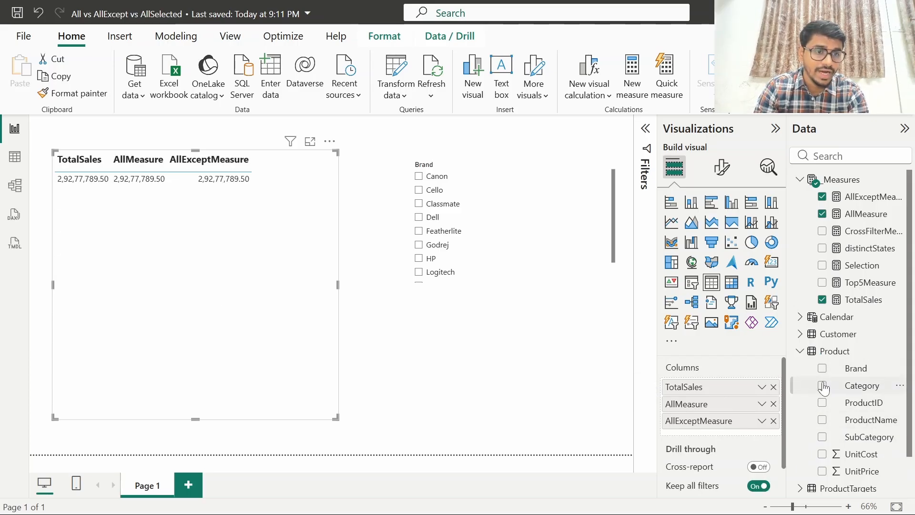
pyautogui.click(823, 386)
pyautogui.moveTo(708, 439); pyautogui.dragTo(707, 392)
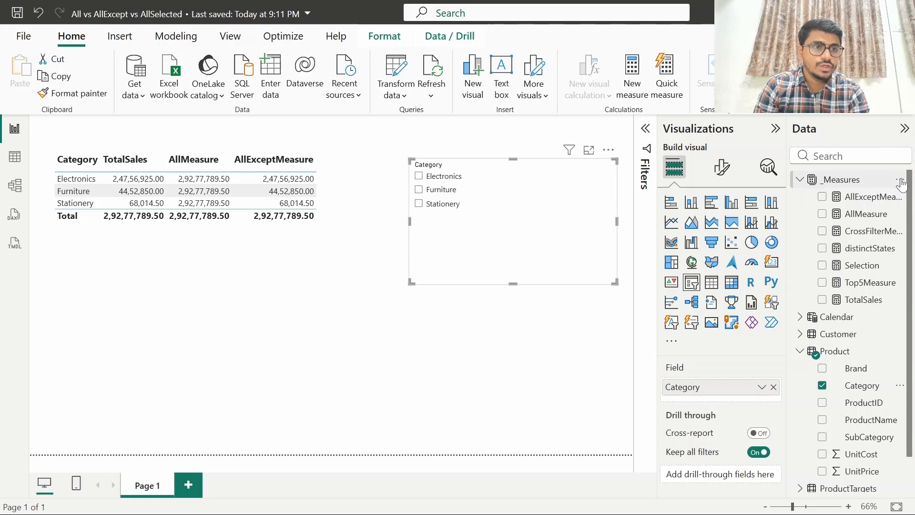
# Step: Create a measure named AllSelected in the _Measures table, beginning its formula with CALCULATE over [TotalSales]
pyautogui.click(901, 181)
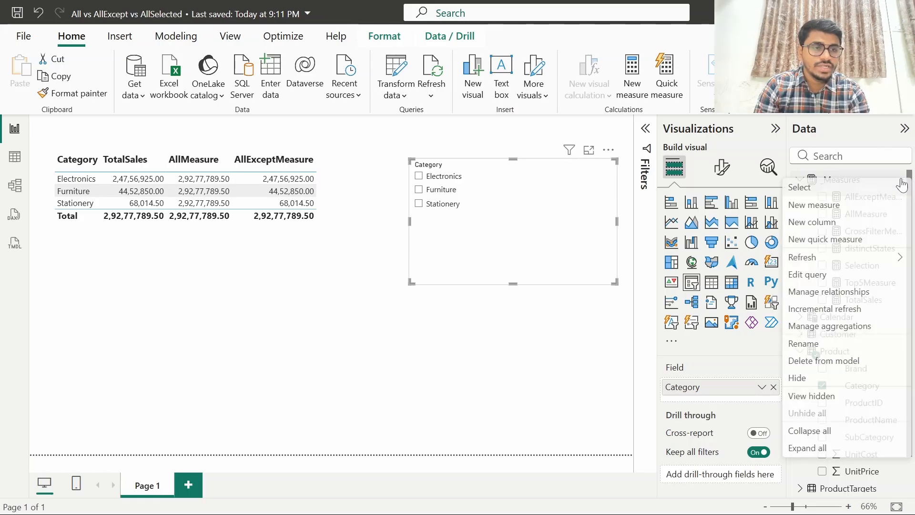
pyautogui.click(836, 205)
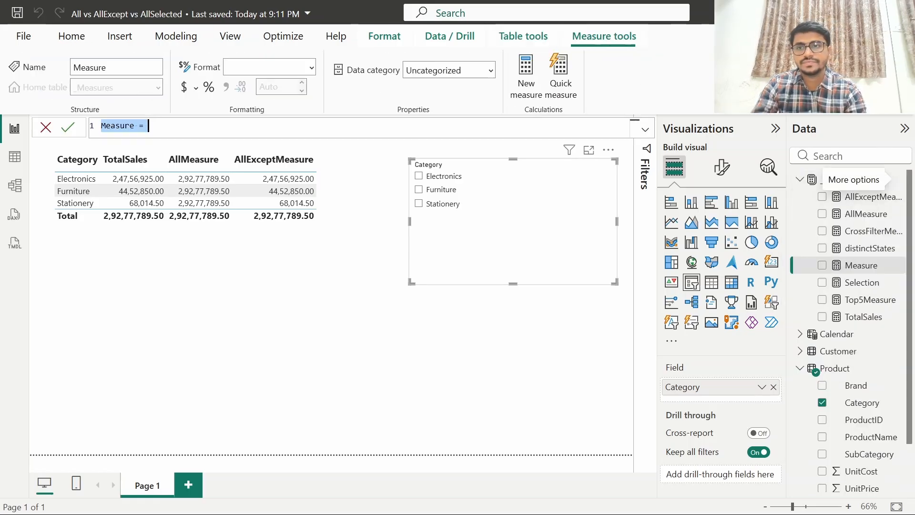
pyautogui.write('AllSelected =CALCULATE(')
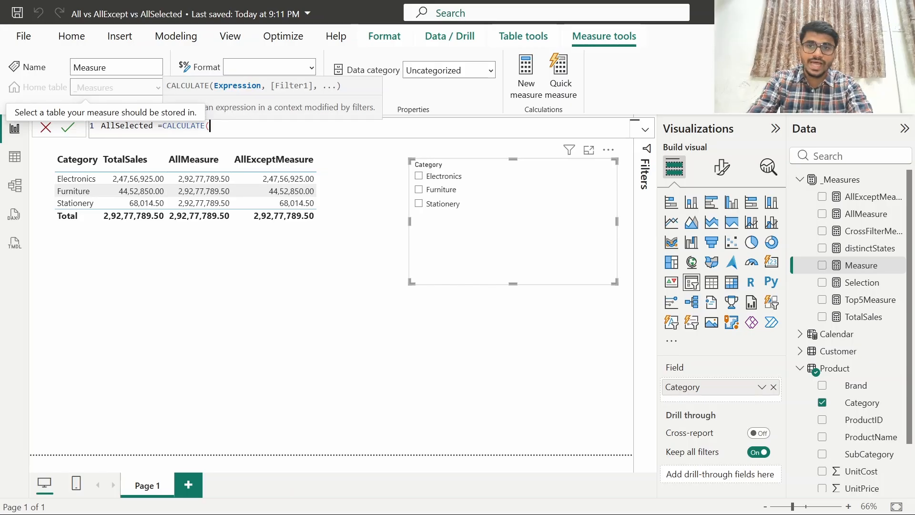
pyautogui.write('[TotalSales]')
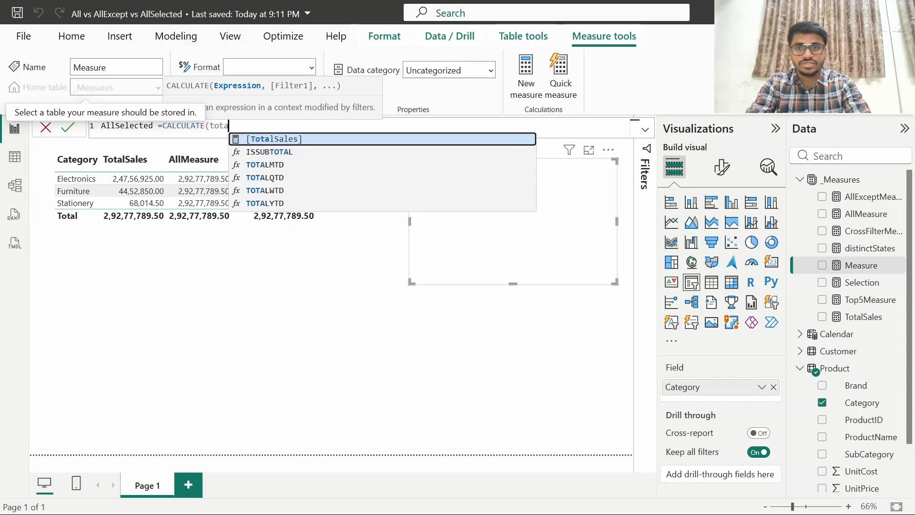
pyautogui.write(',')
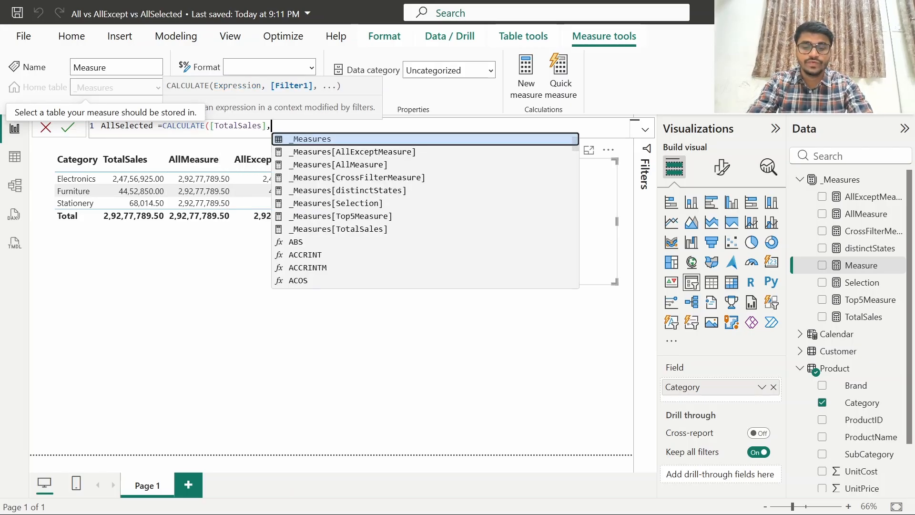
# Step: Complete AllSelected's formula with ALLSELECTED('Product'[Category]) as the filter argument and commit the measure
pyautogui.write('alls')
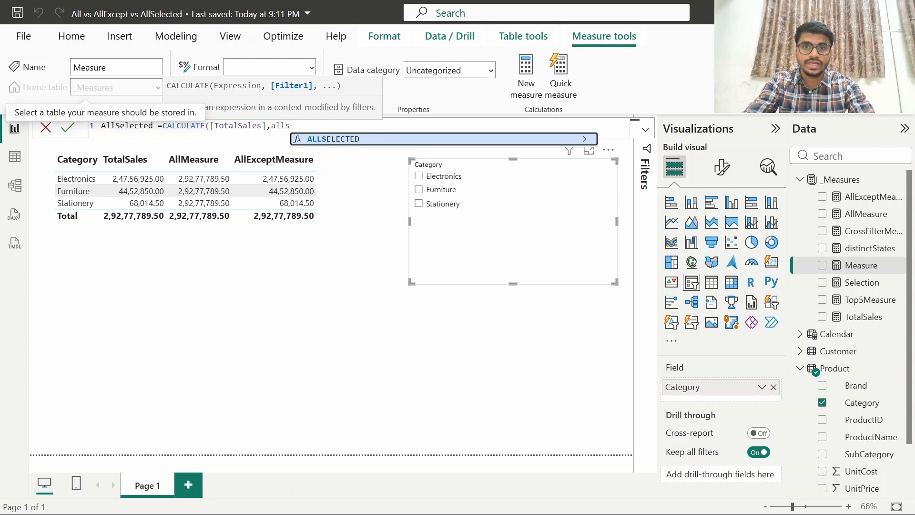
pyautogui.press('Tab')
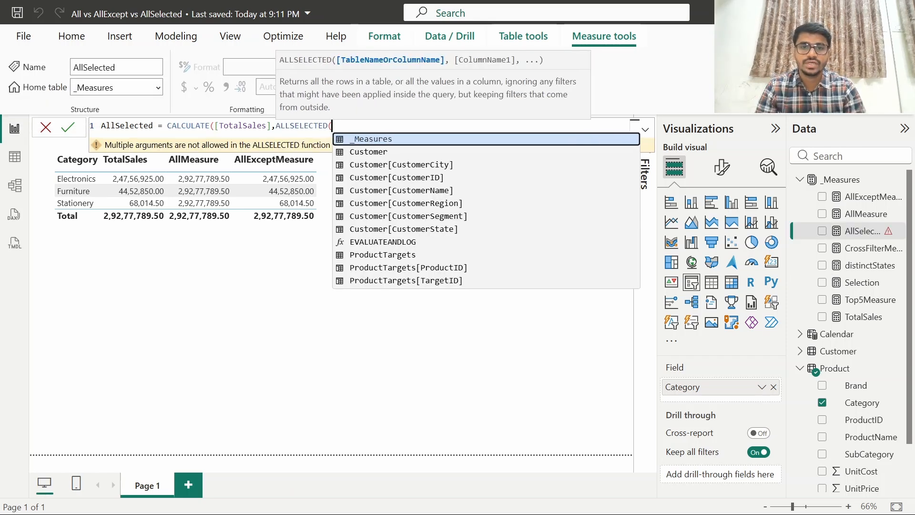
pyautogui.write('cate')
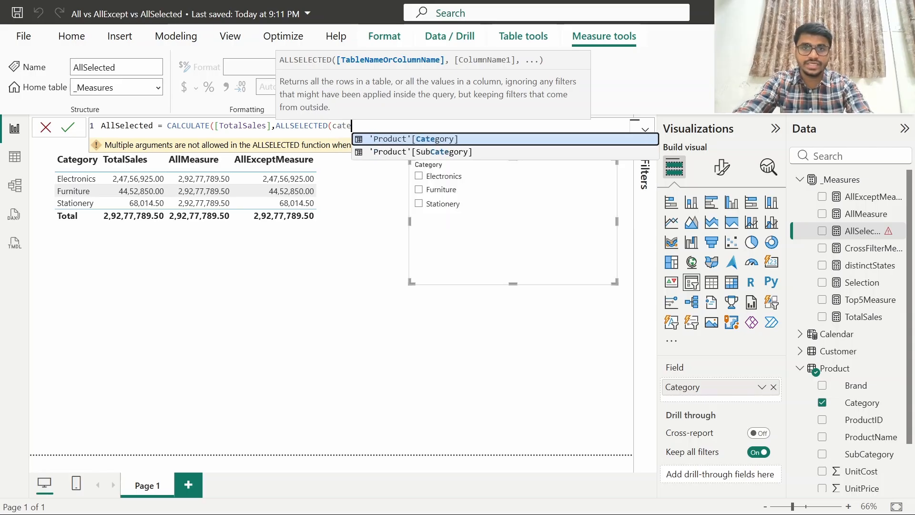
pyautogui.press('Tab')
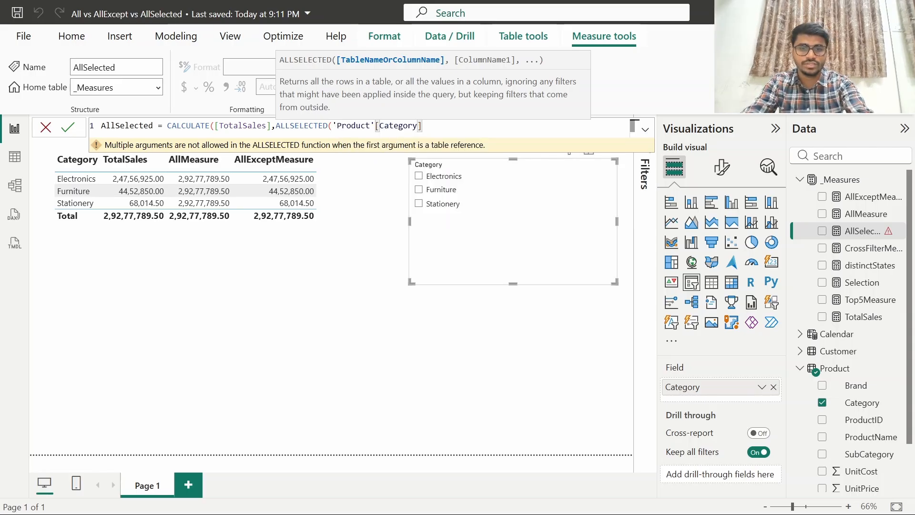
pyautogui.write('))')
pyautogui.press('Return')
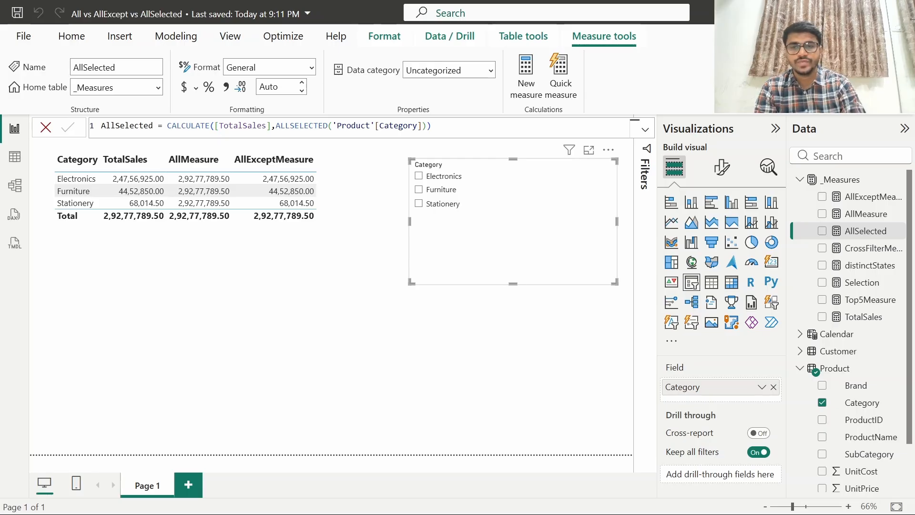
# Step: Shift the table visual slightly towards the canvas's left edge and add the AllSelected measure to it
pyautogui.click(241, 276)
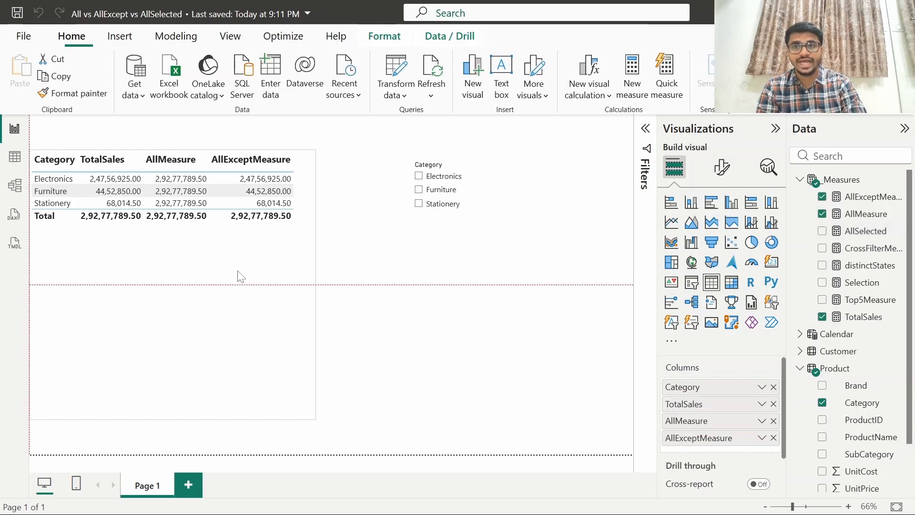
pyautogui.moveTo(240, 276); pyautogui.dragTo(245, 272)
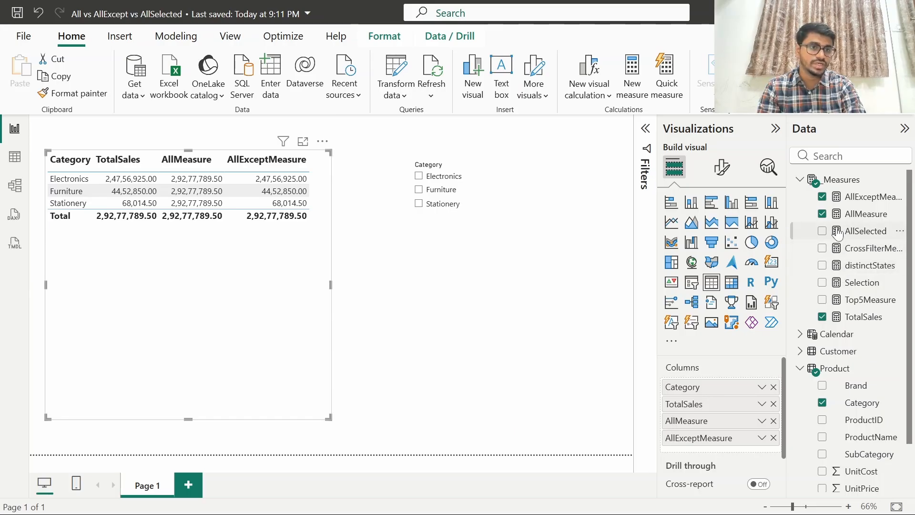
pyautogui.click(822, 230)
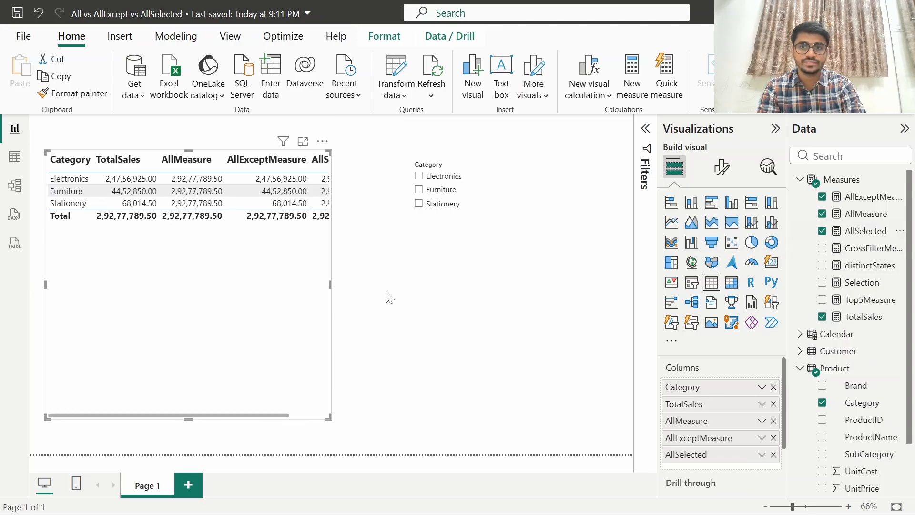
# Step: Filter the Category slicer to Electronics to compare AllSelected with the other measures in the table
pyautogui.click(529, 210)
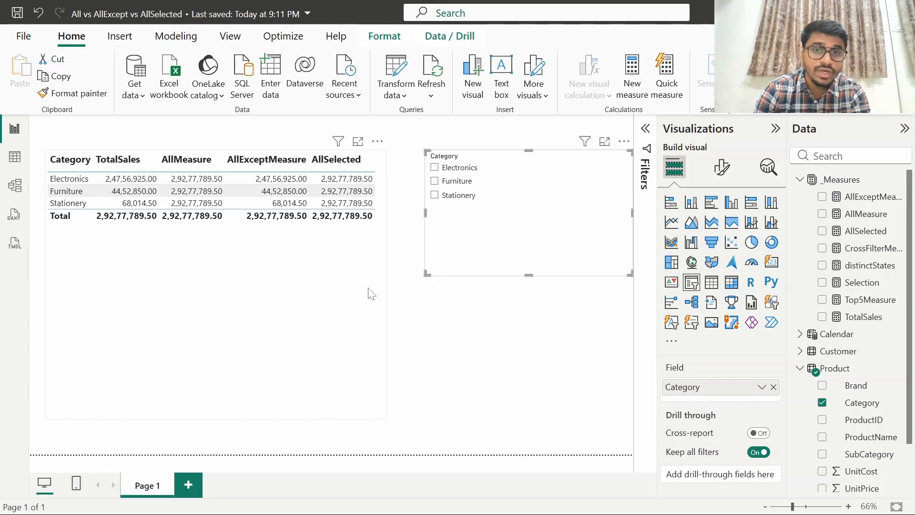
pyautogui.click(462, 172)
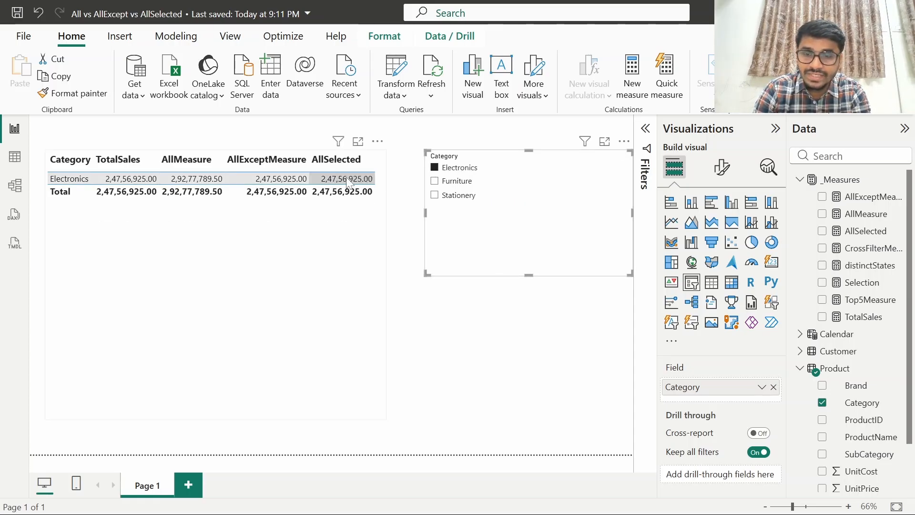